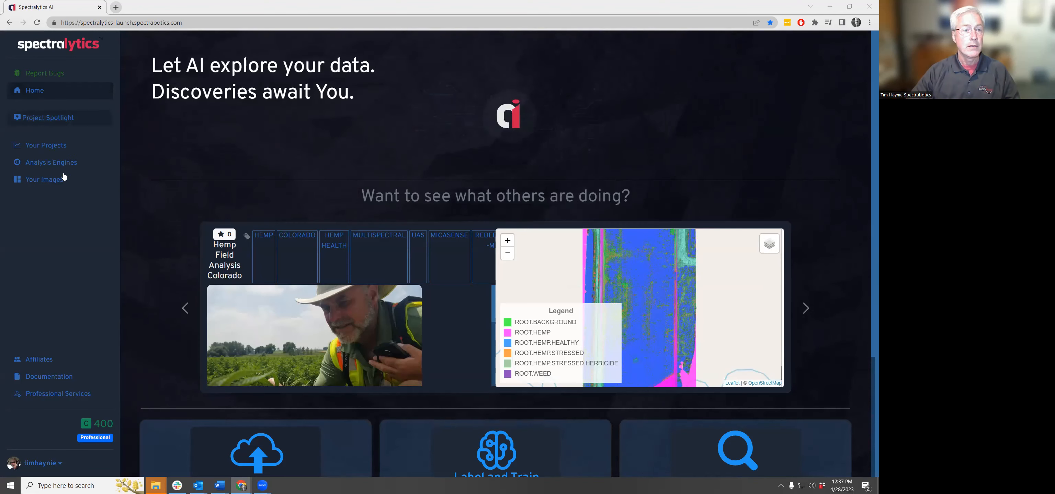
- Start a new Geotiff upload from your images, named "Testing For Upload" with the description "Field 1 damage assessment"
{"action": "left_click", "coordinate": [32, 183]}
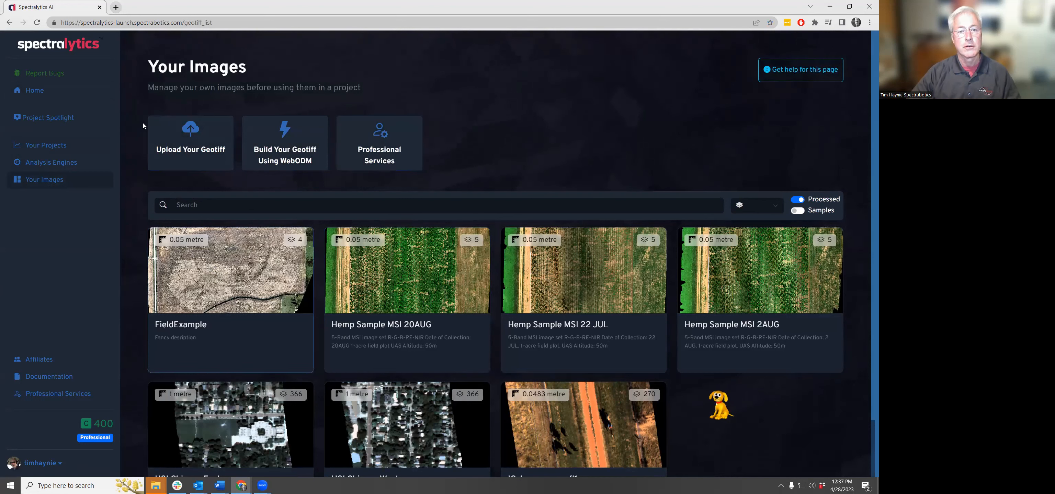
{"action": "left_click", "coordinate": [193, 136]}
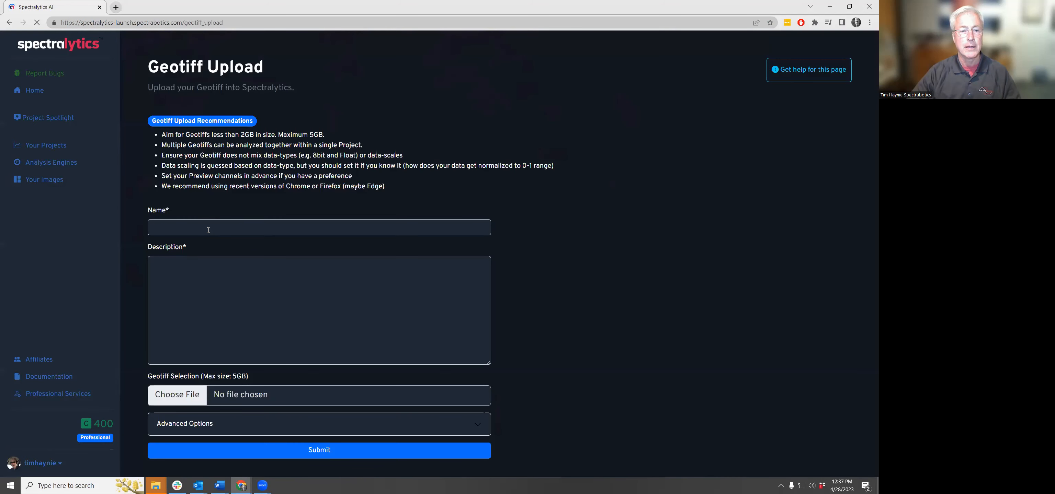
{"action": "left_click", "coordinate": [208, 230]}
{"action": "type", "text": "T"}
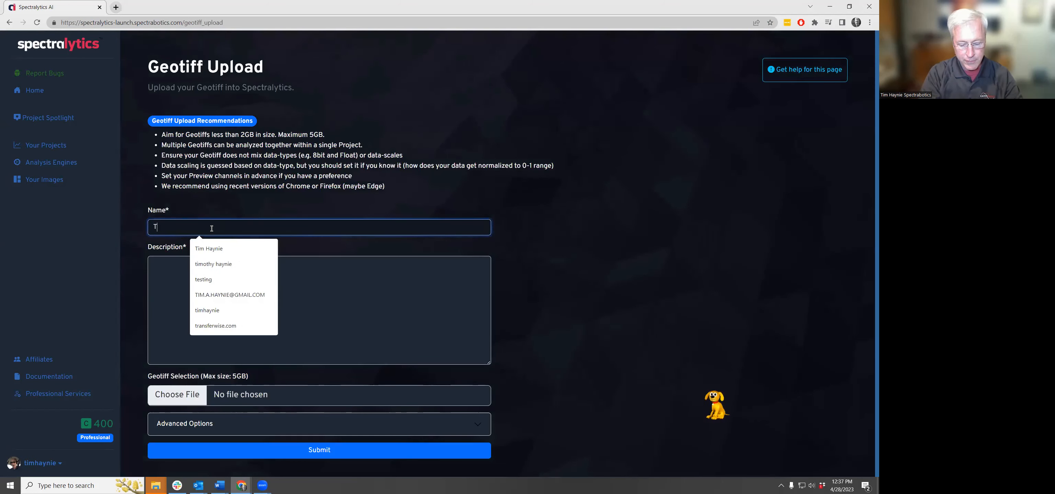
{"action": "type", "text": "esting"}
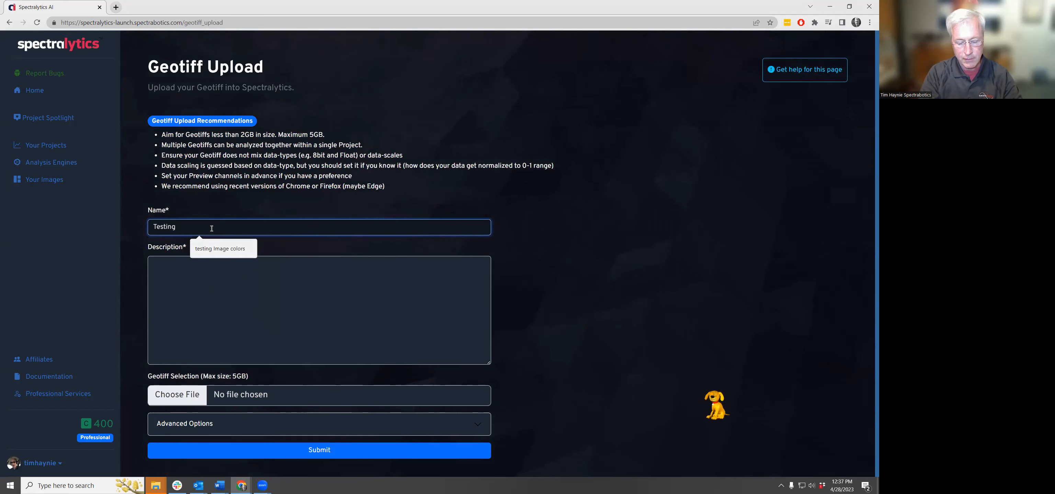
{"action": "type", "text": " For Upload"}
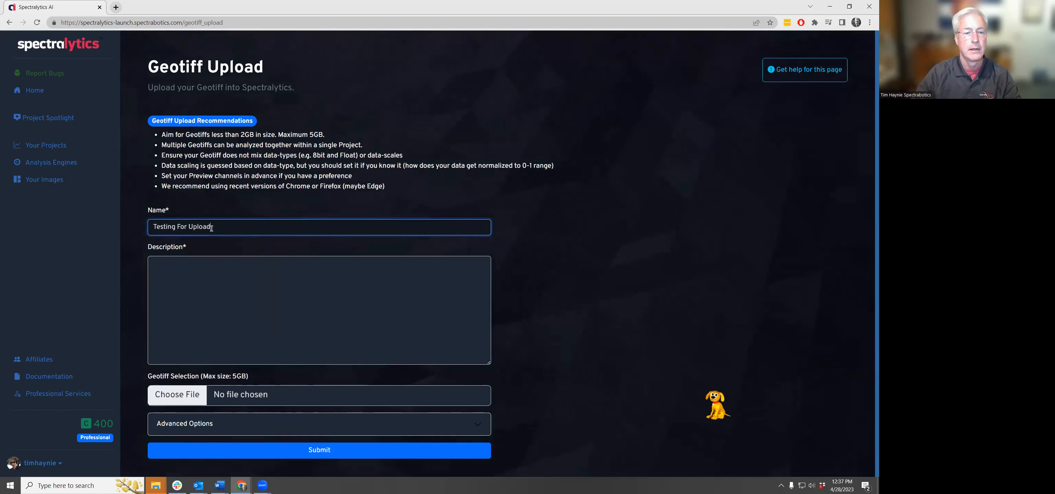
{"action": "left_click", "coordinate": [280, 269]}
{"action": "type", "text": "Field"}
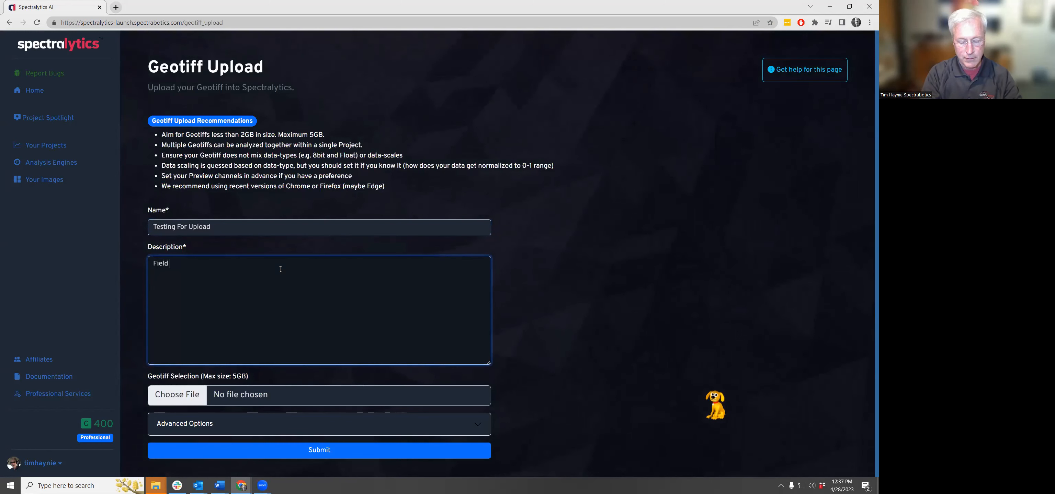
{"action": "type", "text": " 1 damage assessment"}
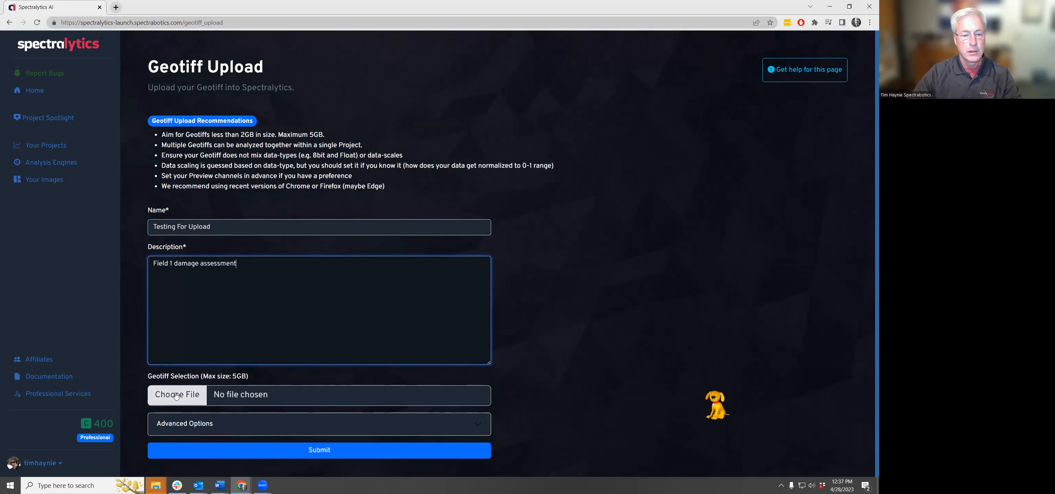
- Attach field1_damage_RGB.tif to the upload, check the advanced options without changing them, and submit it
{"action": "left_click", "coordinate": [176, 395]}
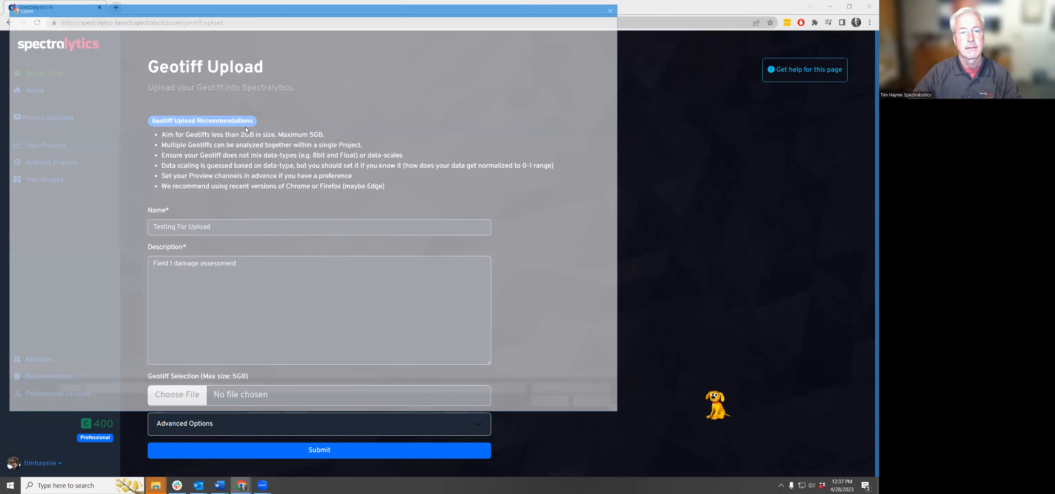
{"action": "left_click", "coordinate": [216, 73]}
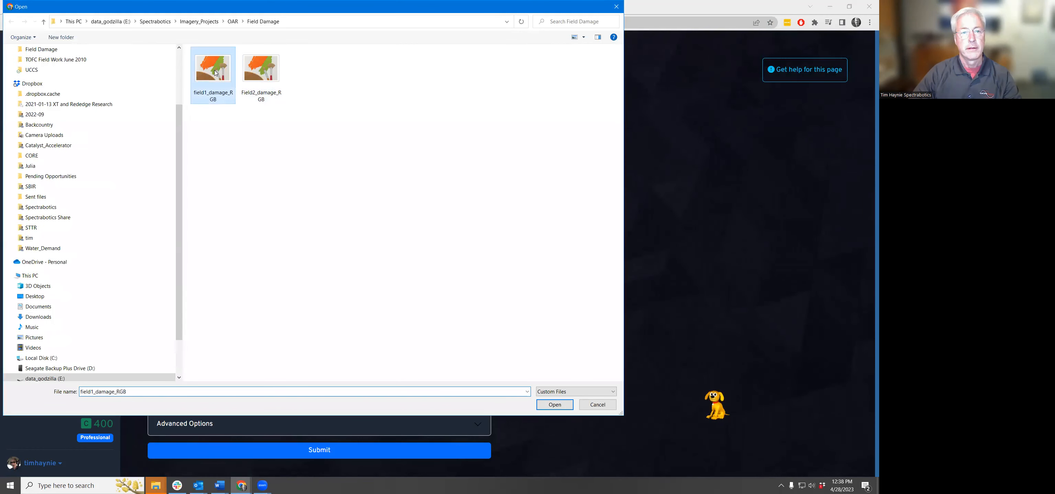
{"action": "left_click", "coordinate": [543, 402]}
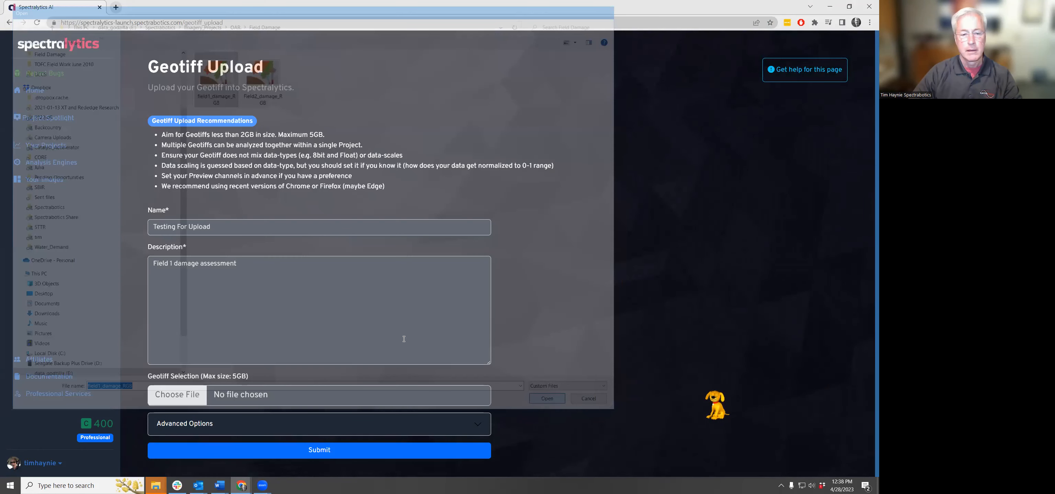
{"action": "left_click", "coordinate": [215, 430]}
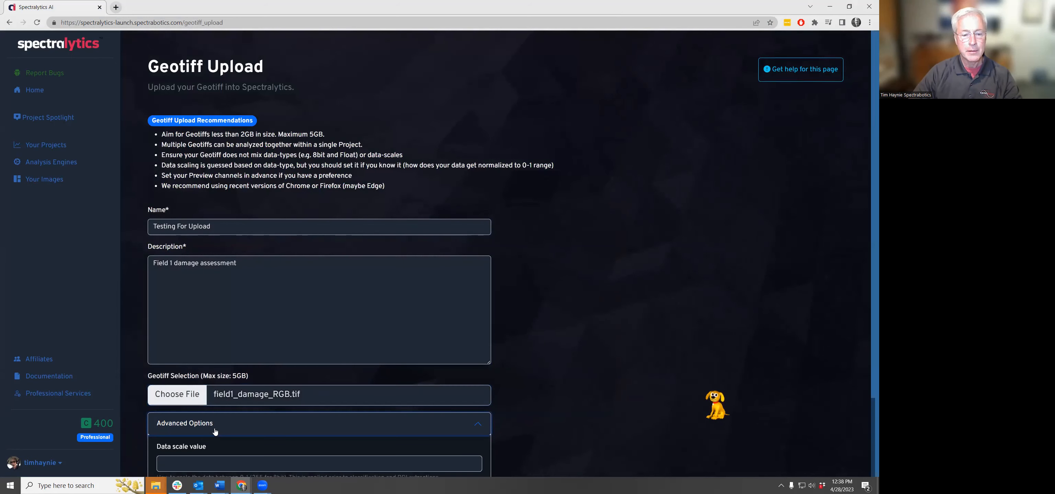
{"action": "scroll", "coordinate": [229, 441], "scroll_direction": "down", "scroll_amount": 2}
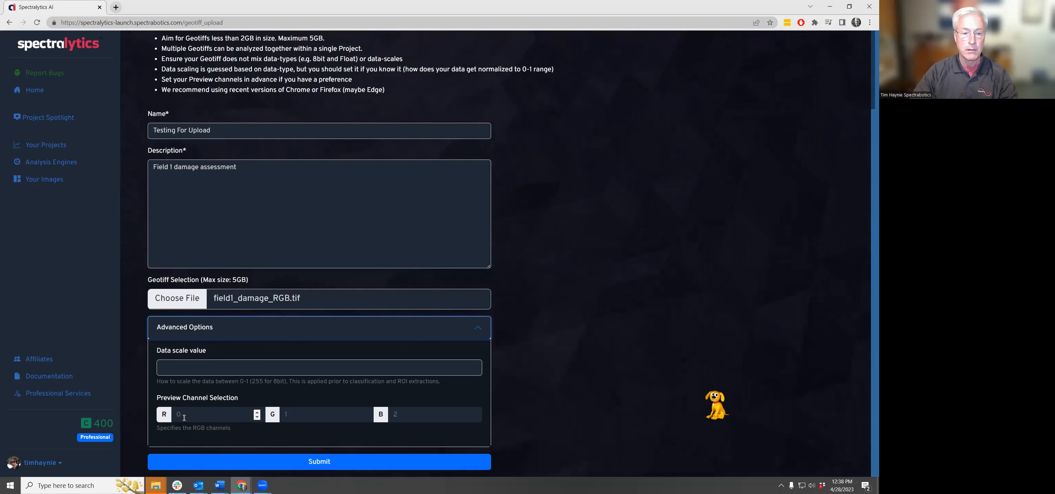
{"action": "left_click", "coordinate": [318, 462]}
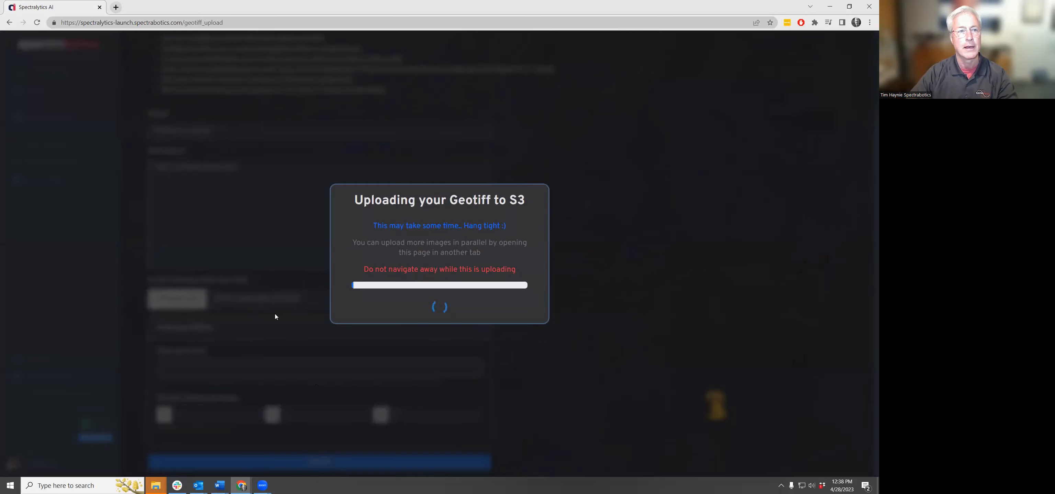
- Open the FieldExample image from the image list and set a small square test region in the upper part of the field
{"action": "left_click", "coordinate": [9, 23]}
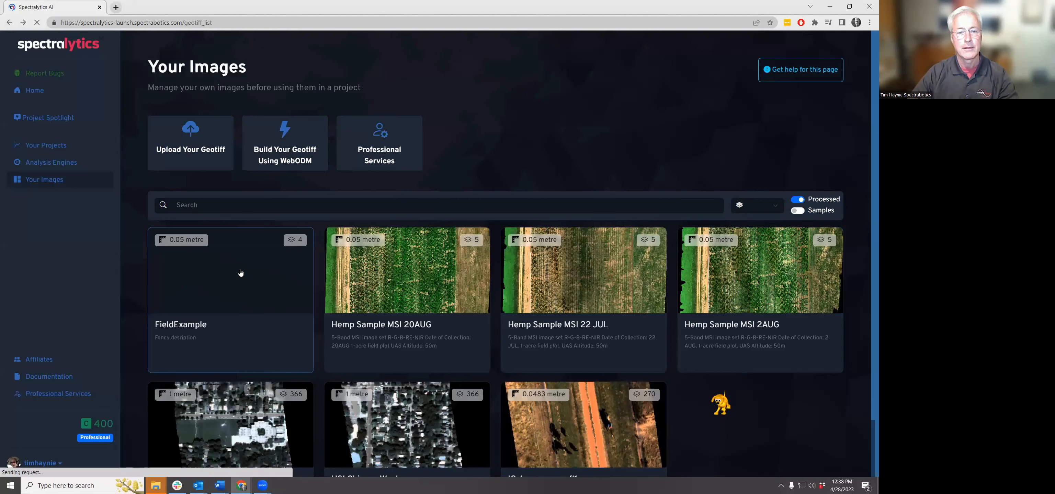
{"action": "left_click", "coordinate": [241, 273]}
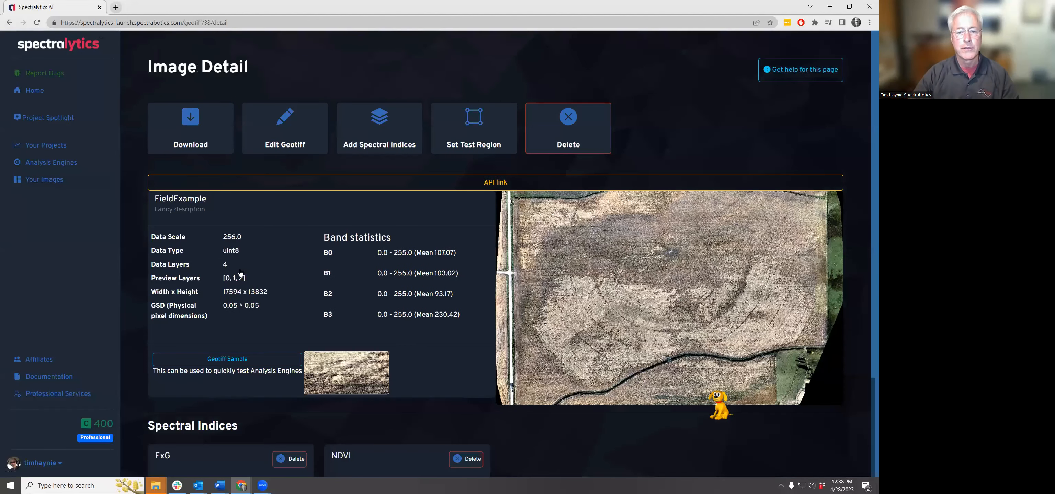
{"action": "left_click", "coordinate": [472, 121]}
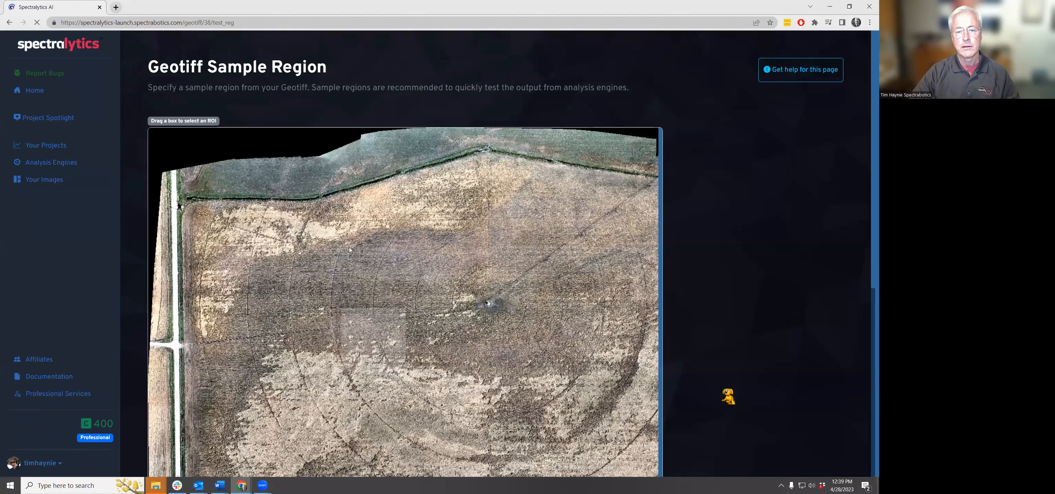
{"action": "left_click_drag", "start_coordinate": [364, 219], "coordinate": [383, 240]}
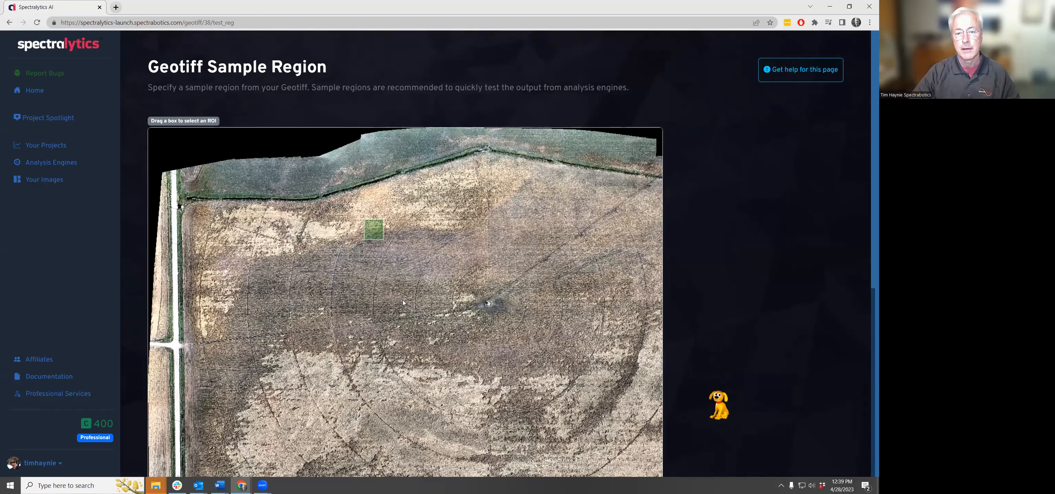
{"action": "scroll", "coordinate": [403, 295], "scroll_direction": "down", "scroll_amount": 10}
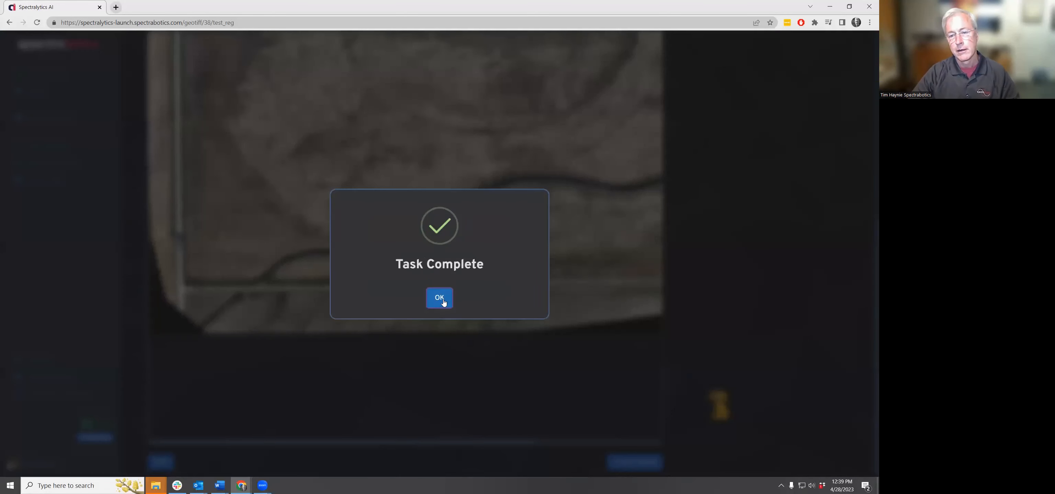
{"action": "left_click", "coordinate": [443, 299]}
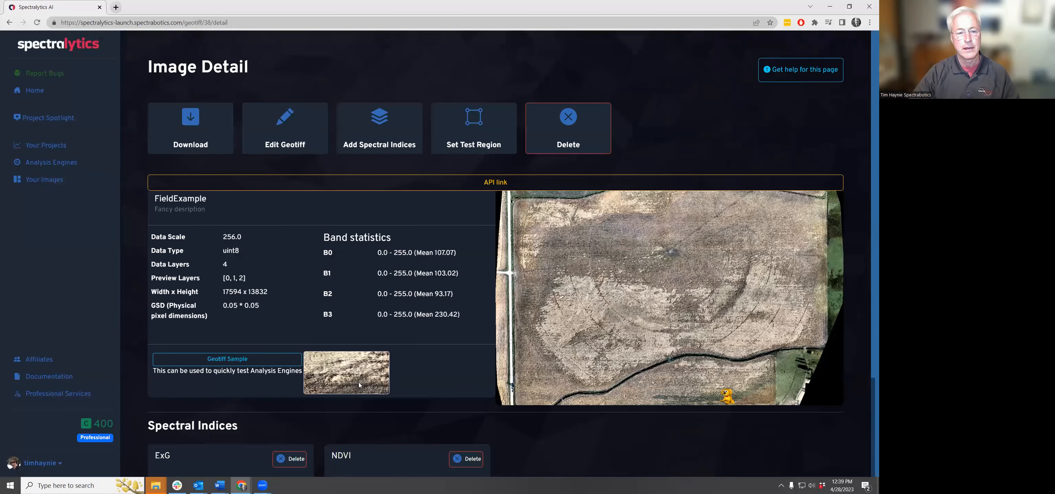
- Begin adding a spectral index to FieldExample: search the indices for "green" and open the Excess Green Index (ExG) for configuration
{"action": "scroll", "coordinate": [362, 240], "scroll_direction": "down", "scroll_amount": 3}
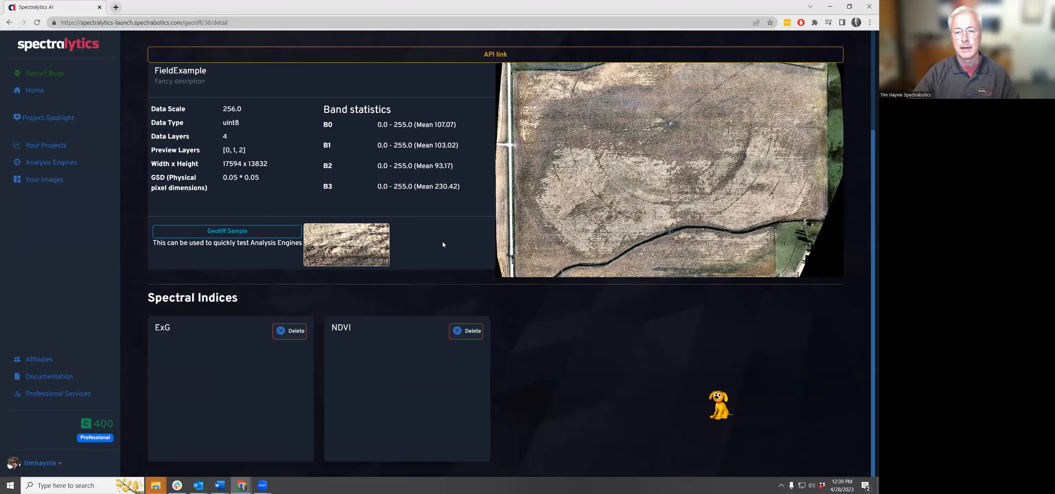
{"action": "scroll", "coordinate": [442, 241], "scroll_direction": "up", "scroll_amount": 3}
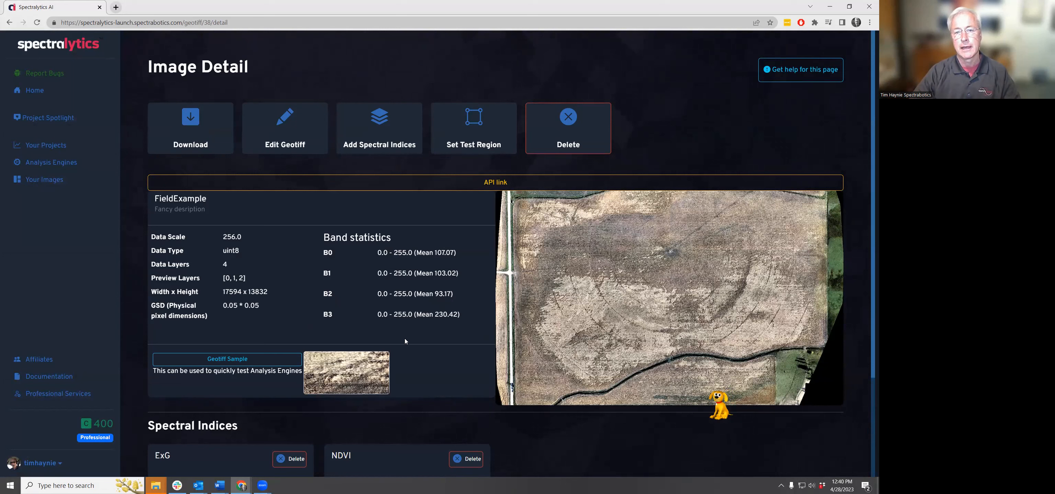
{"action": "left_click", "coordinate": [378, 122]}
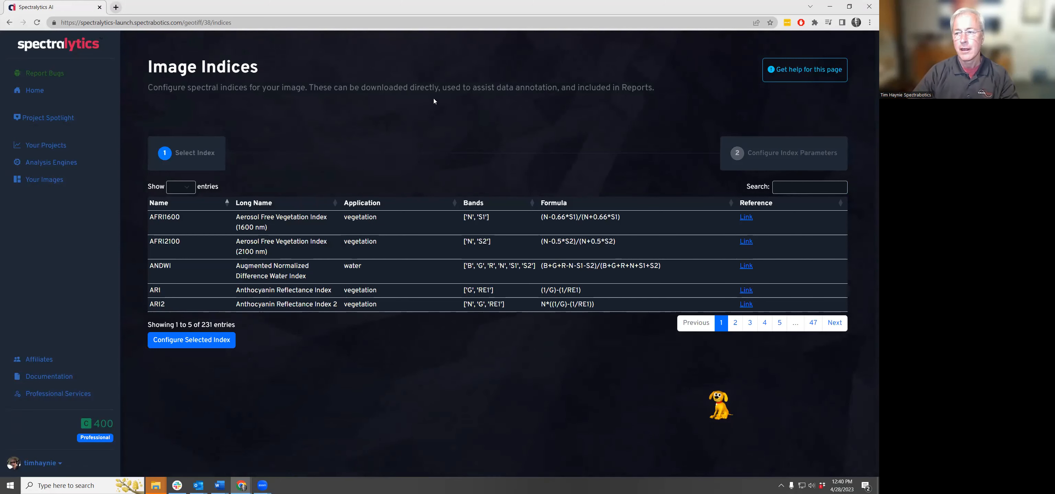
{"action": "left_click", "coordinate": [808, 182]}
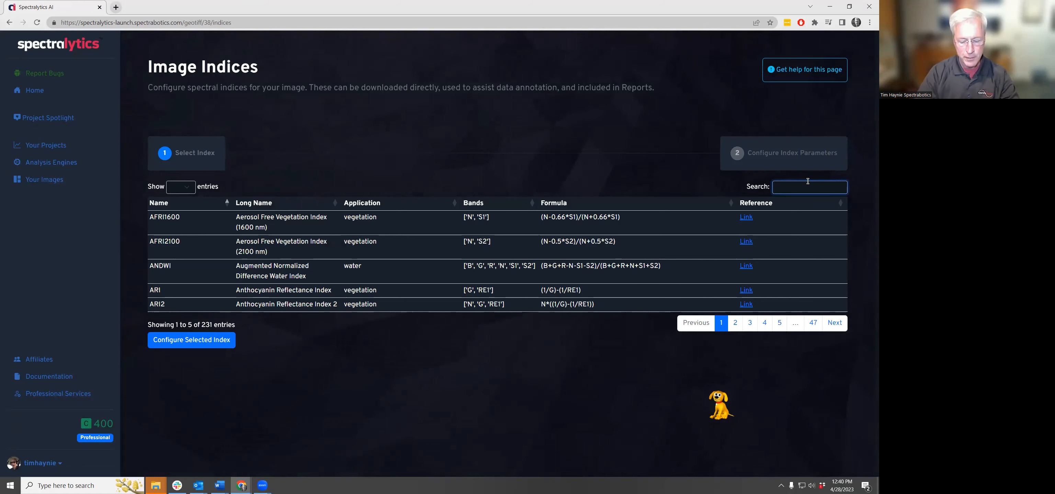
{"action": "type", "text": "green"}
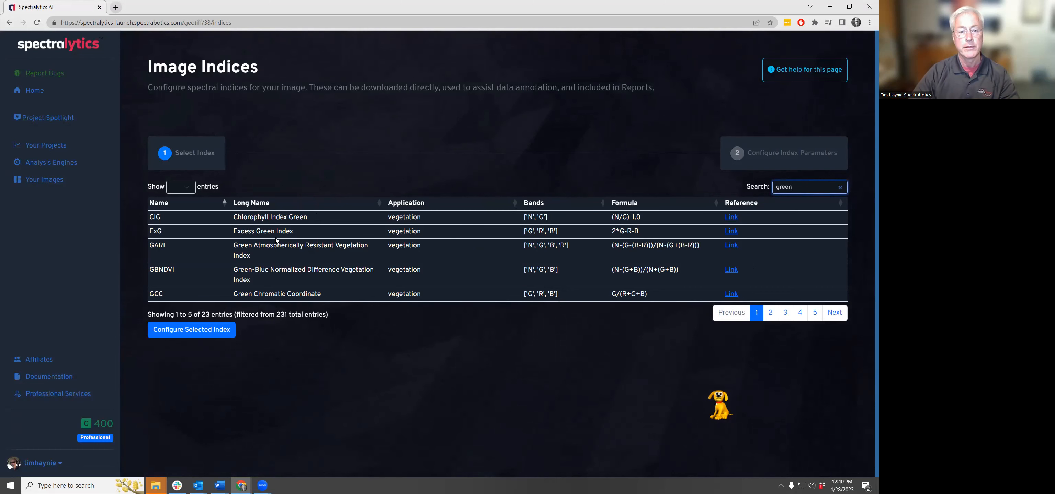
{"action": "left_click", "coordinate": [158, 230]}
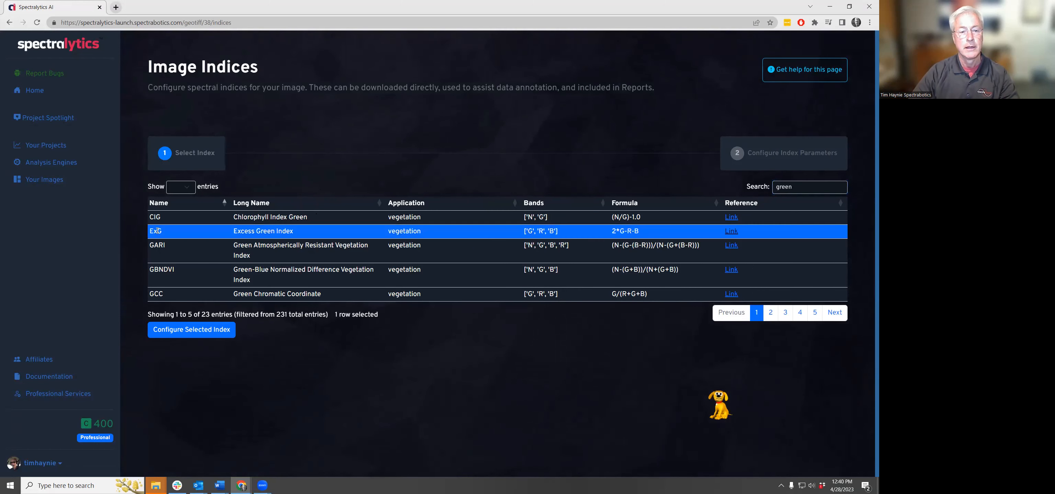
{"action": "left_click", "coordinate": [198, 328]}
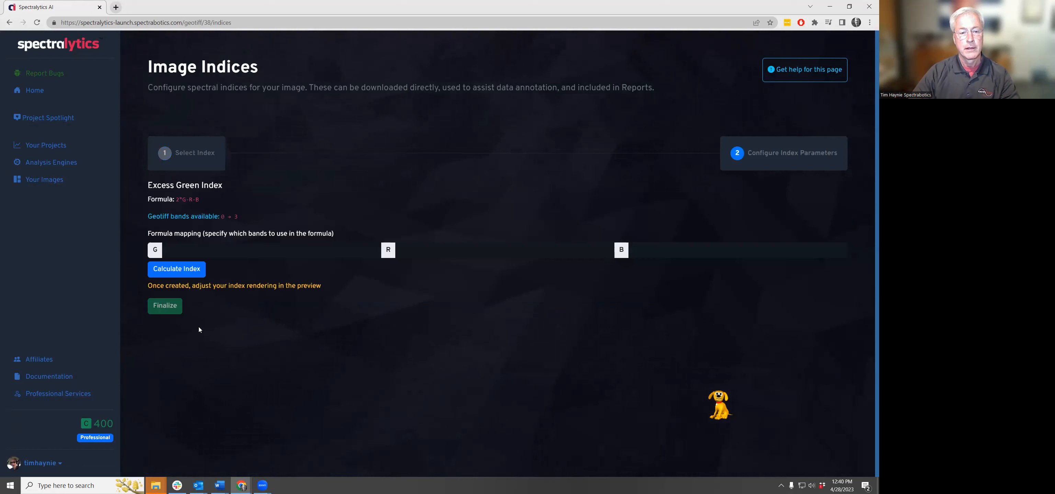
- Map the Excess Green Index formula to bands G 1, R 0 and B 2, and calculate the index
{"action": "left_click", "coordinate": [182, 247]}
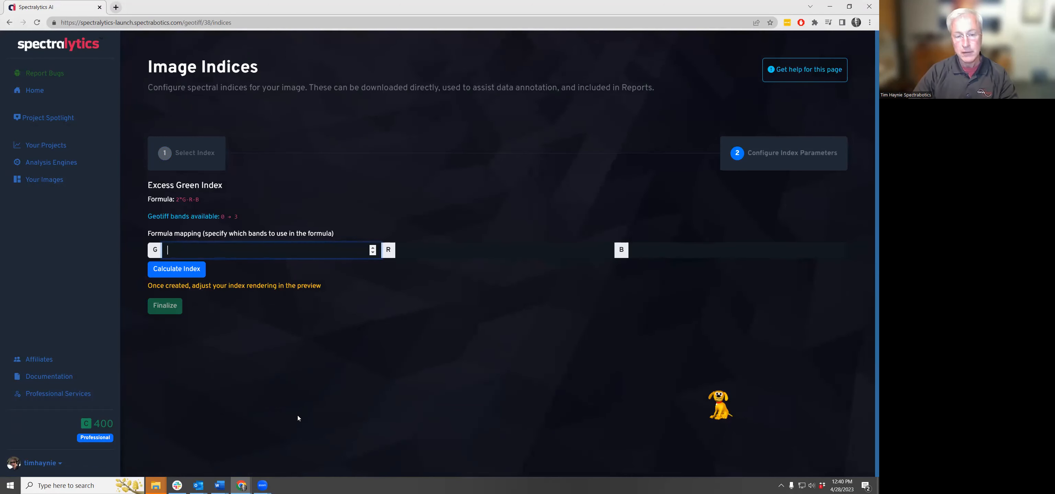
{"action": "type", "text": "1"}
{"action": "left_click", "coordinate": [418, 250]}
{"action": "type", "text": "0"}
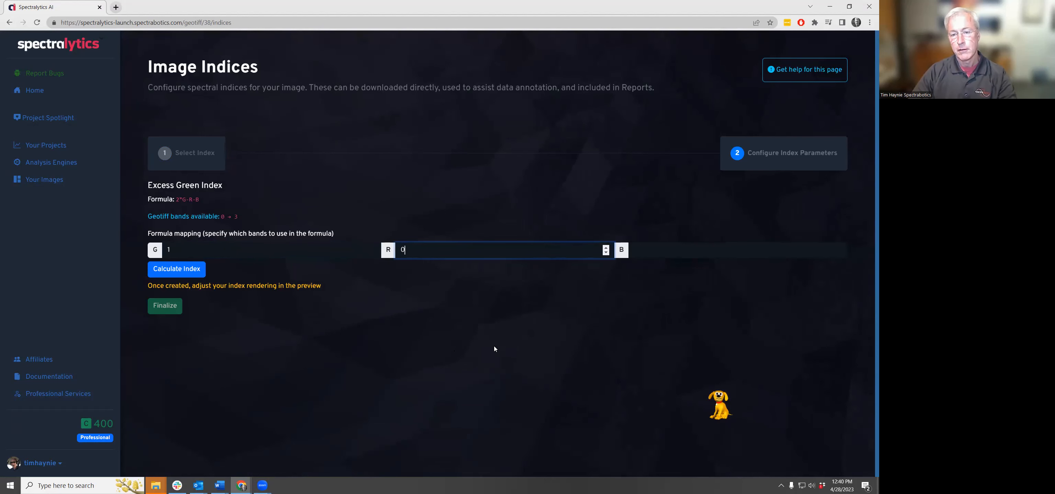
{"action": "left_click", "coordinate": [654, 249]}
{"action": "type", "text": "2"}
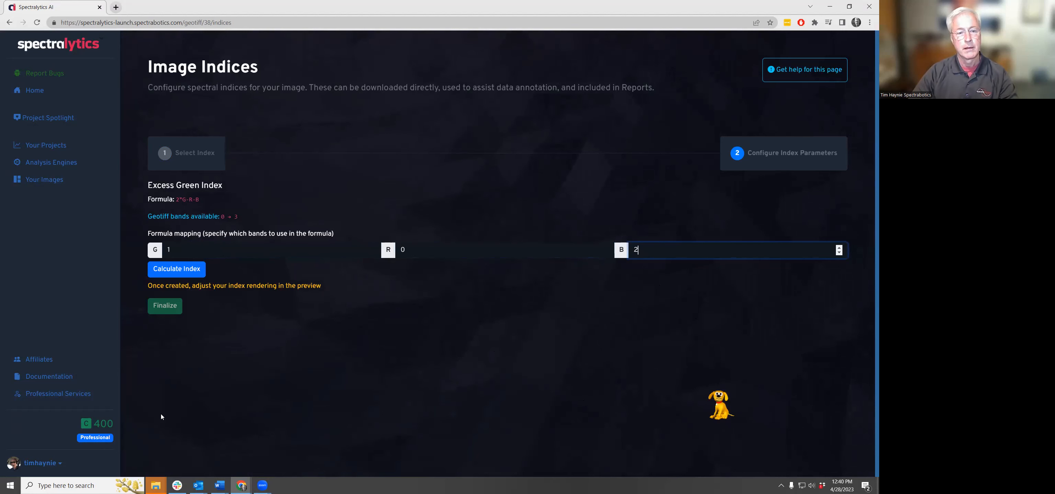
{"action": "left_click", "coordinate": [189, 268]}
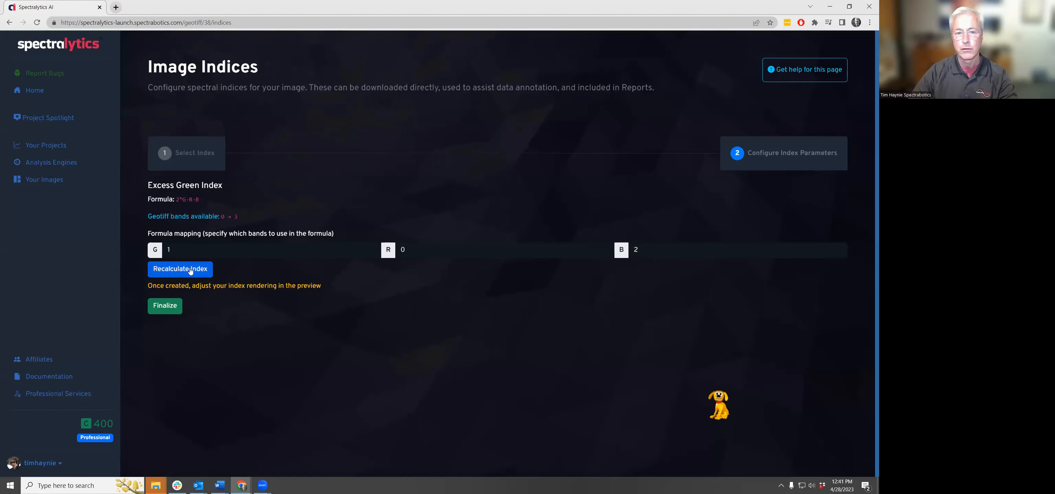
- Change the colormap of the Excess Green Index preview to Rainbow
{"action": "scroll", "coordinate": [636, 355], "scroll_direction": "down", "scroll_amount": 4}
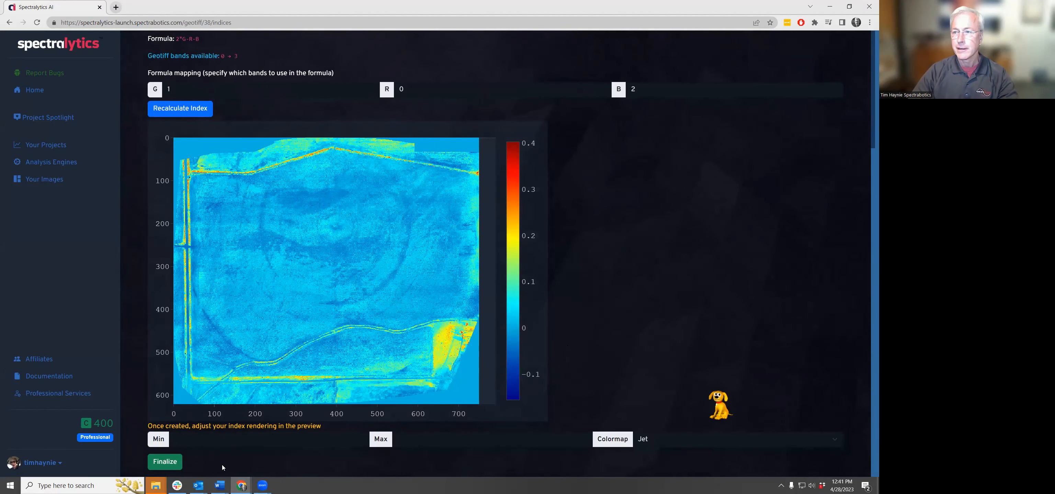
{"action": "left_click", "coordinate": [835, 441]}
{"action": "left_click", "coordinate": [649, 375]}
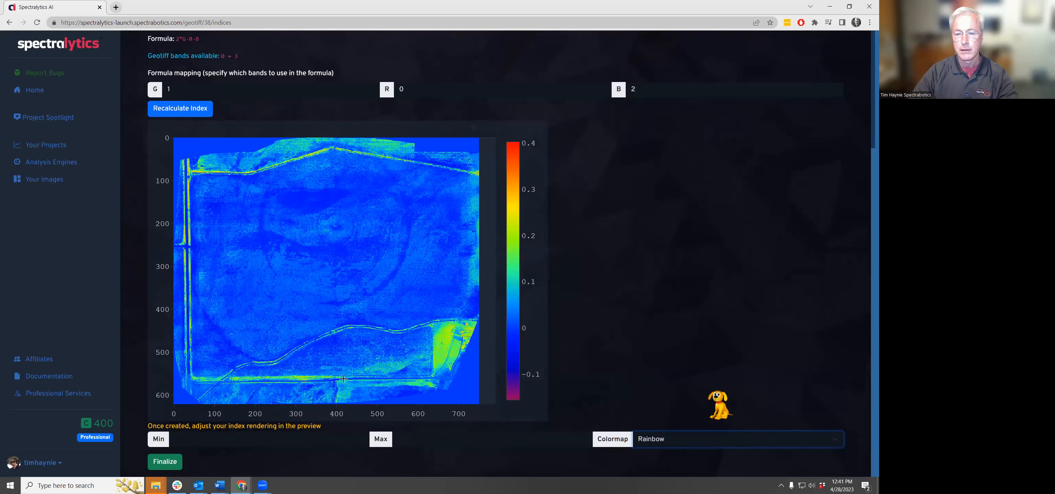
{"action": "mouse_move", "coordinate": [338, 343]}
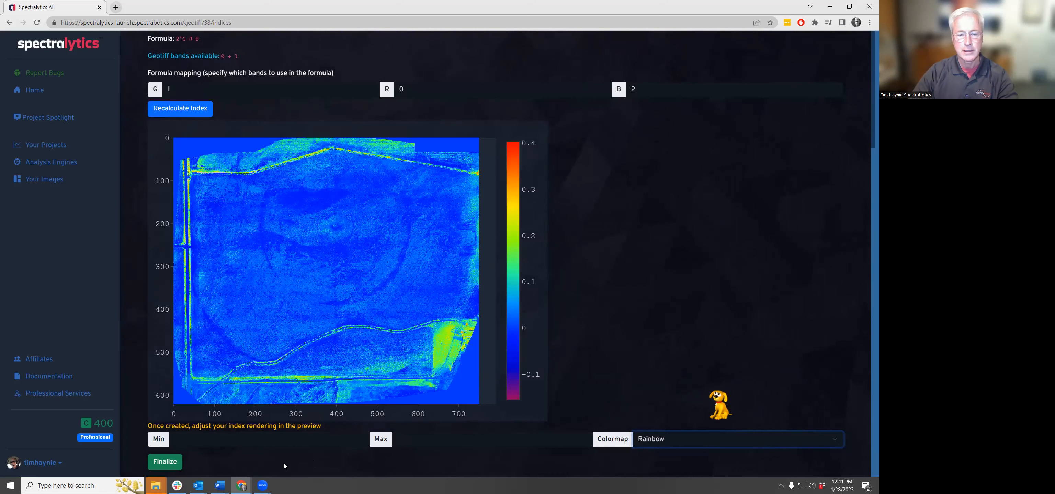
- Set the index rendering range to a minimum of -.1 and a maximum of .4, and finalize the index
{"action": "left_click", "coordinate": [170, 463]}
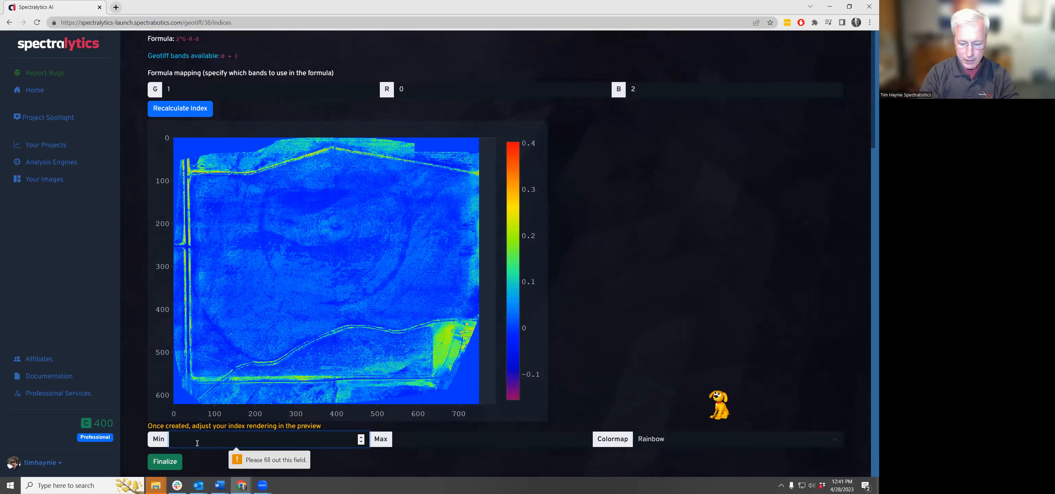
{"action": "type", "text": "-.1"}
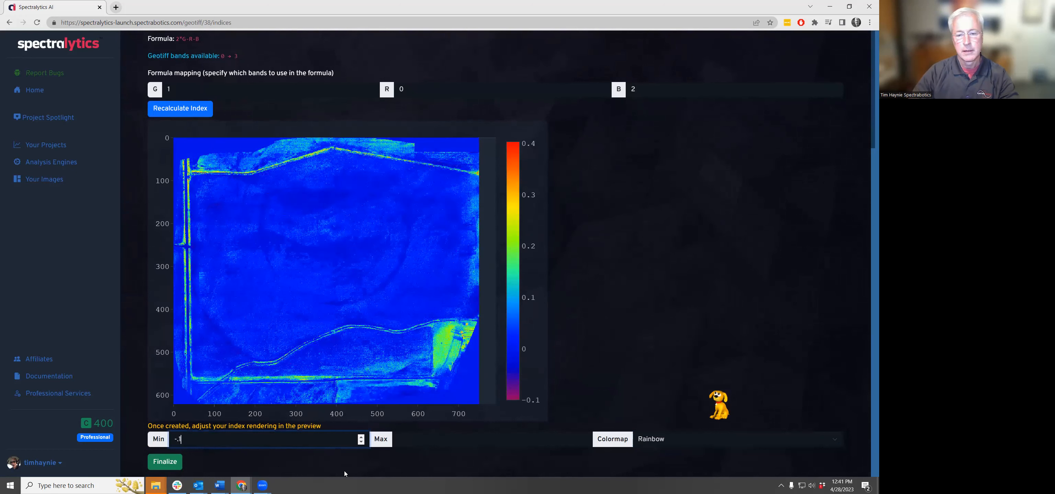
{"action": "left_click", "coordinate": [409, 436]}
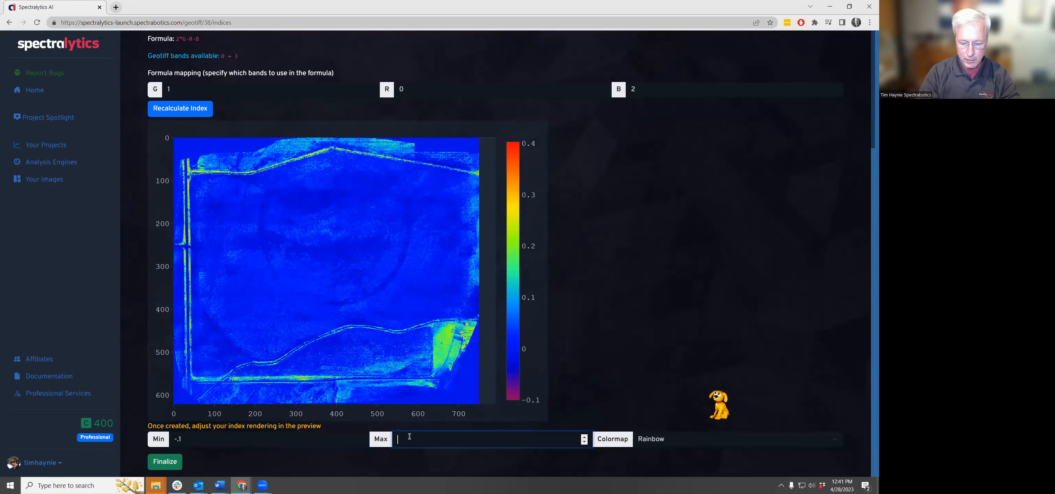
{"action": "type", "text": ".4"}
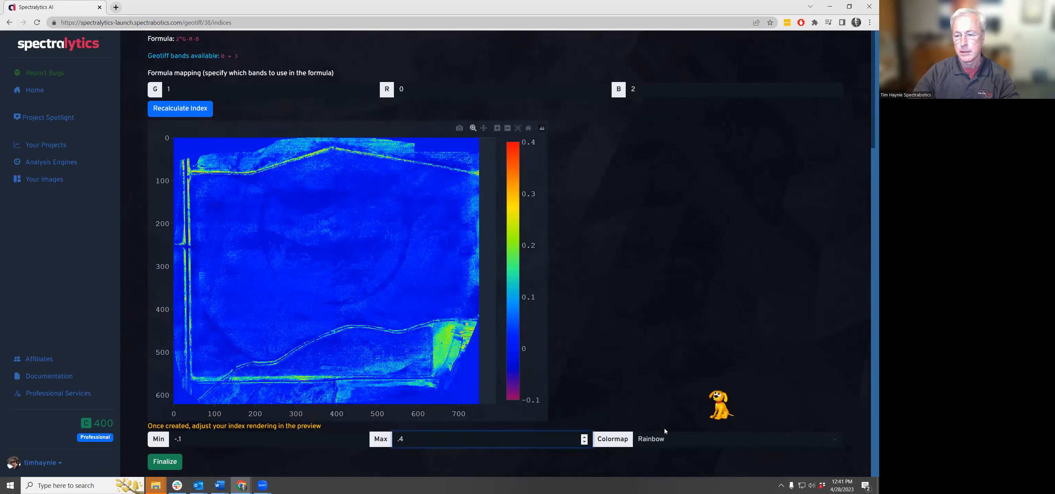
{"action": "left_click", "coordinate": [401, 458]}
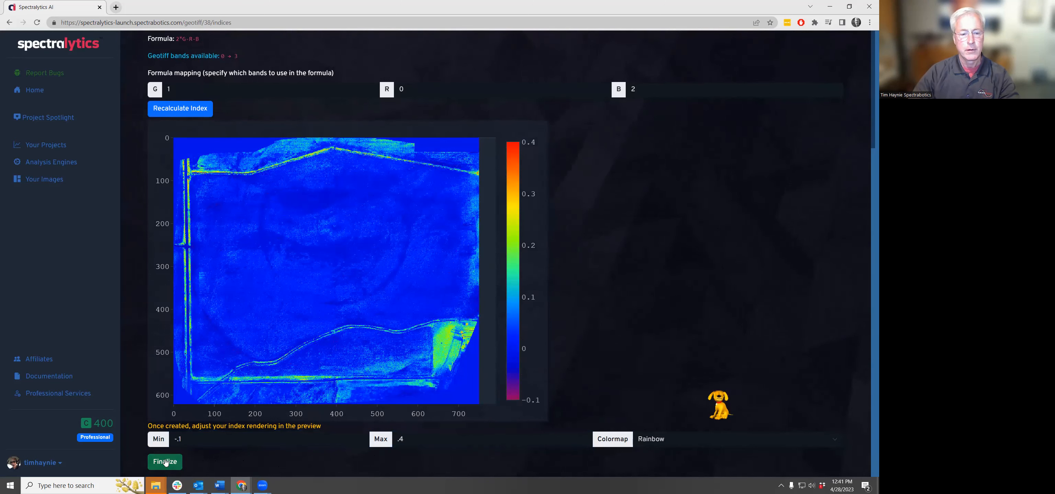
{"action": "left_click", "coordinate": [165, 462]}
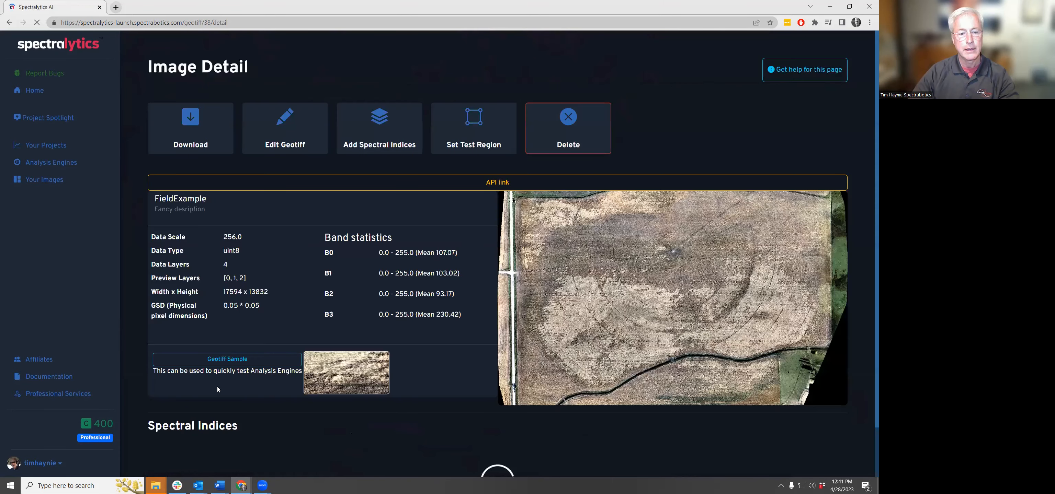
- Review the image details and the Spectral Indices section of FieldExample
{"action": "scroll", "coordinate": [226, 348], "scroll_direction": "down", "scroll_amount": 3}
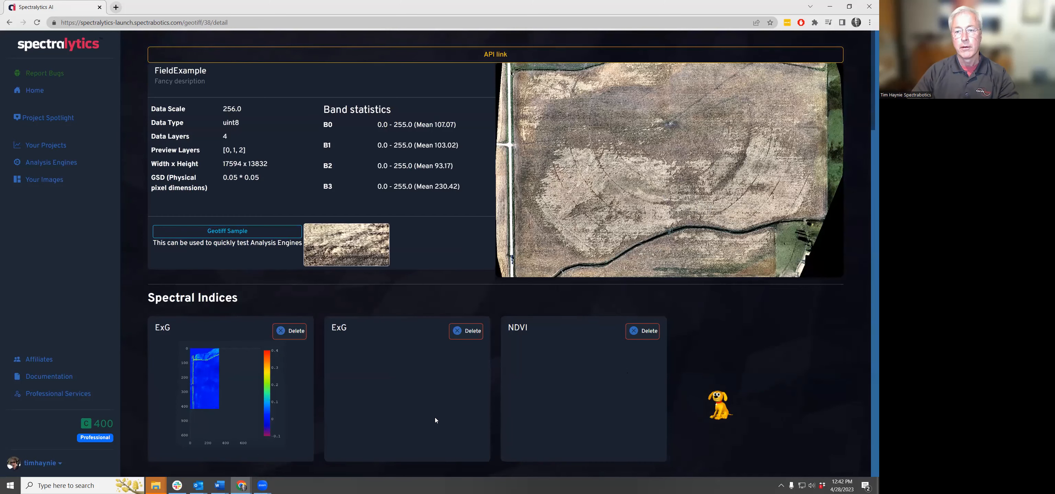
{"action": "scroll", "coordinate": [436, 417], "scroll_direction": "up", "scroll_amount": 2}
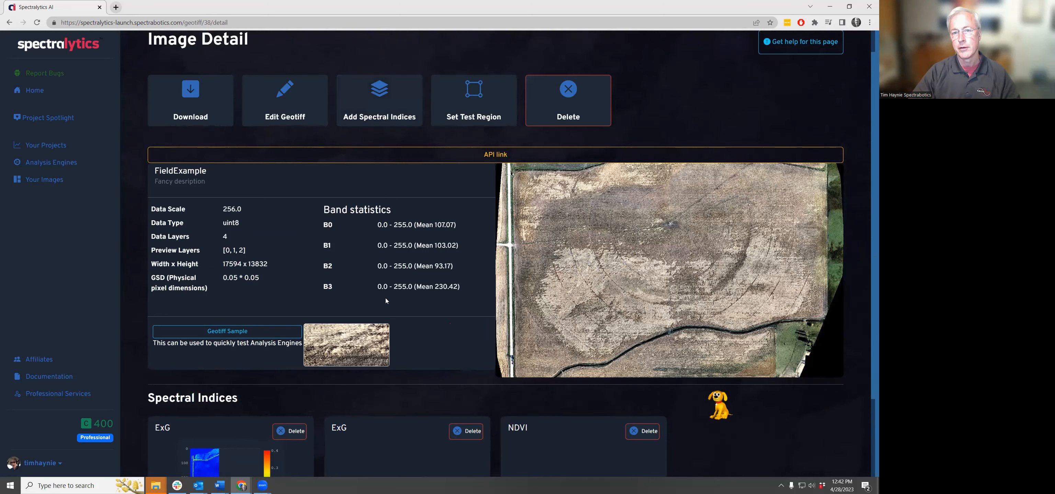
{"action": "scroll", "coordinate": [386, 298], "scroll_direction": "down", "scroll_amount": 3}
{"action": "scroll", "coordinate": [385, 298], "scroll_direction": "up", "scroll_amount": 4}
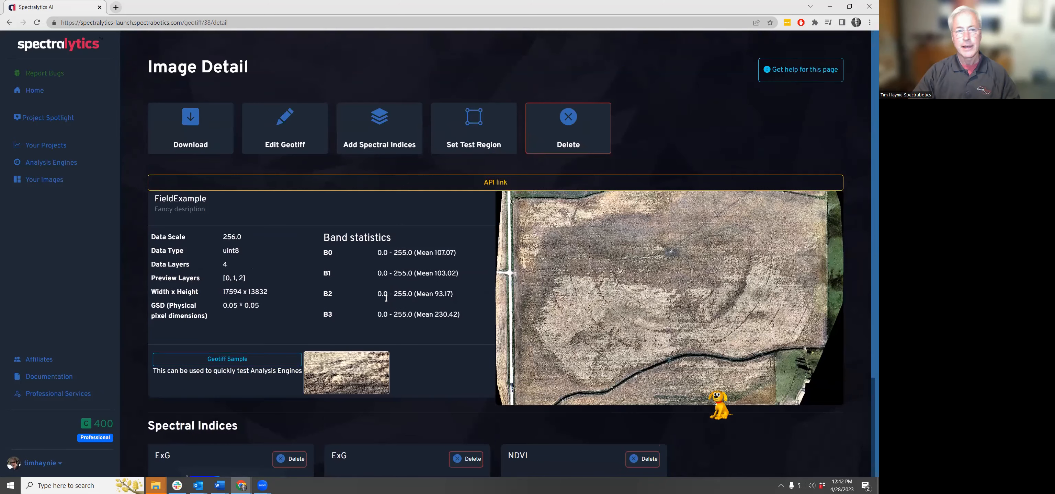